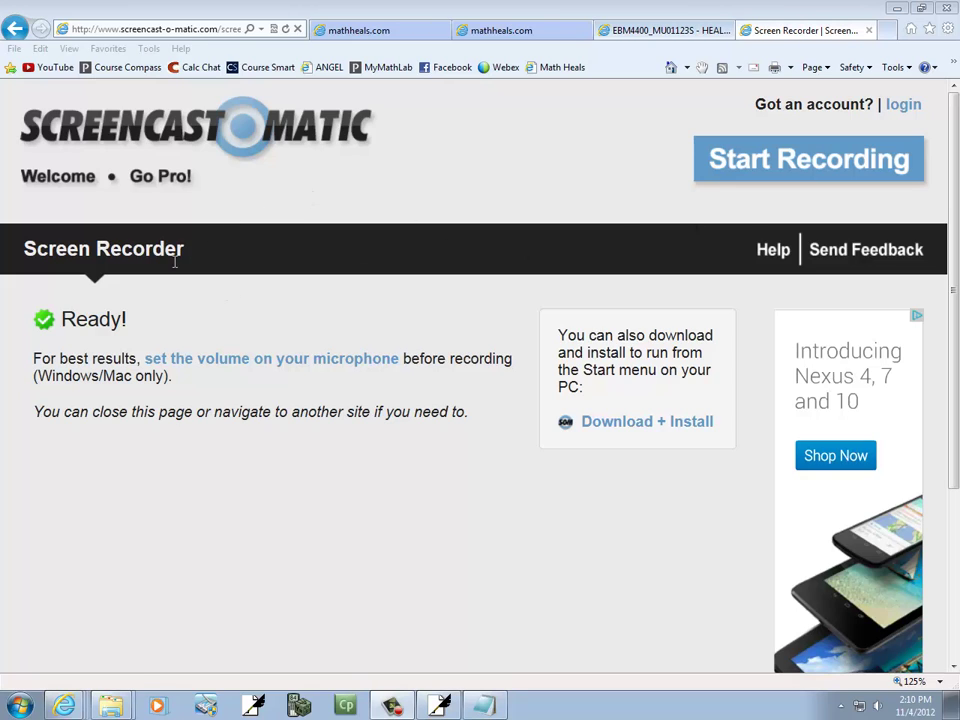
Step: Go to the Screencast-O-Matic home page and launch its online screen recorder
click(262, 137)
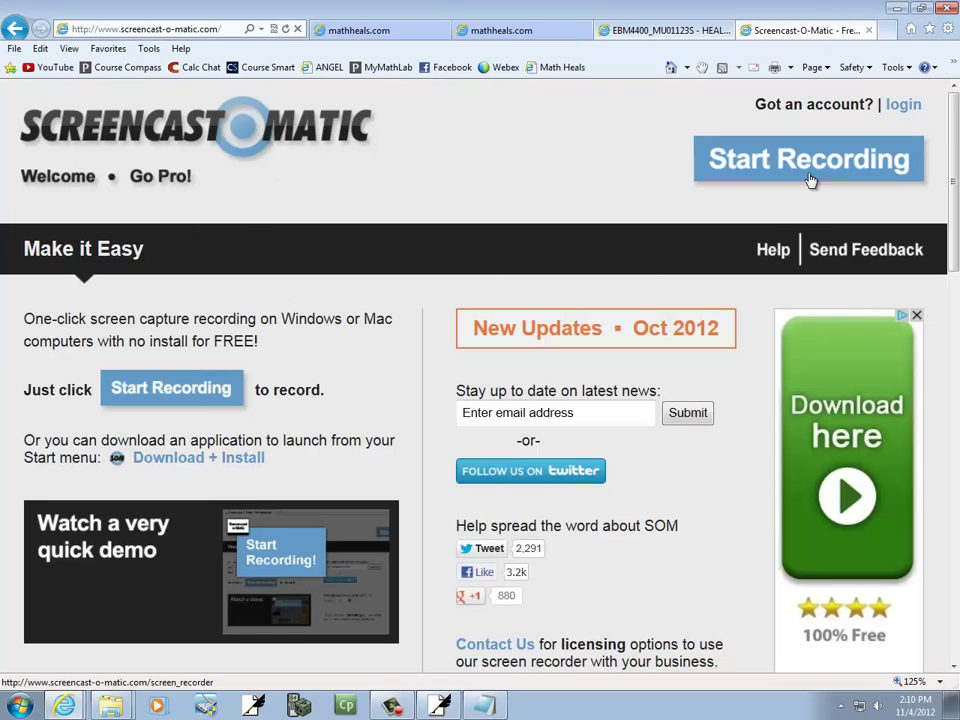
click(800, 158)
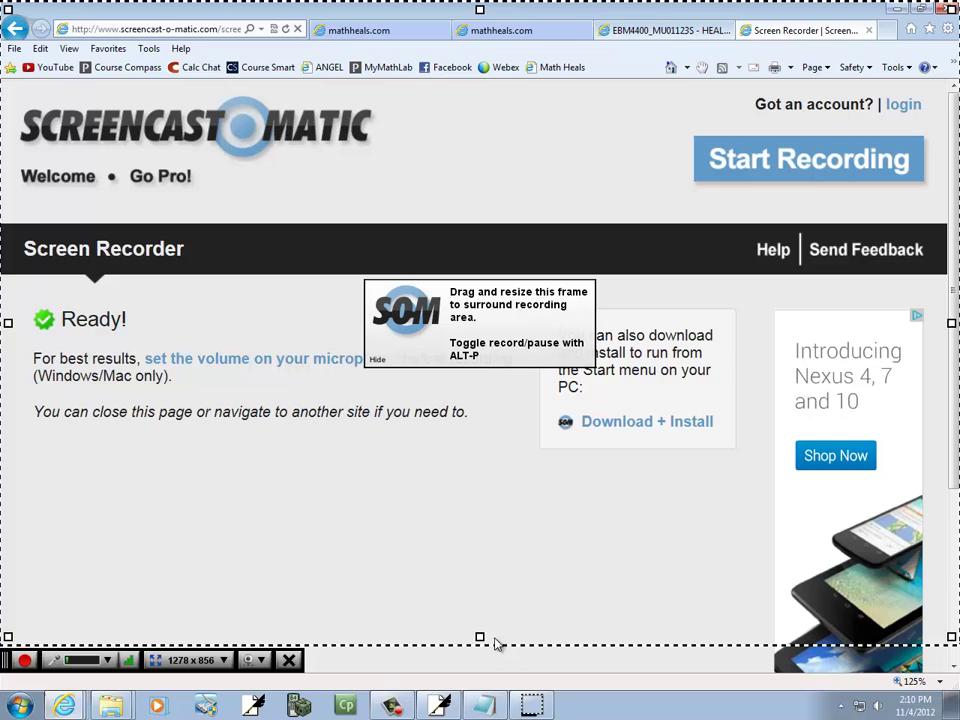
Step: Fit a 1278 x 834 capture frame around the Free Notes window and start recording
mouse_move(480, 637)
mouse_down()
mouse_move(480, 662)
mouse_move(480, 648)
mouse_up()
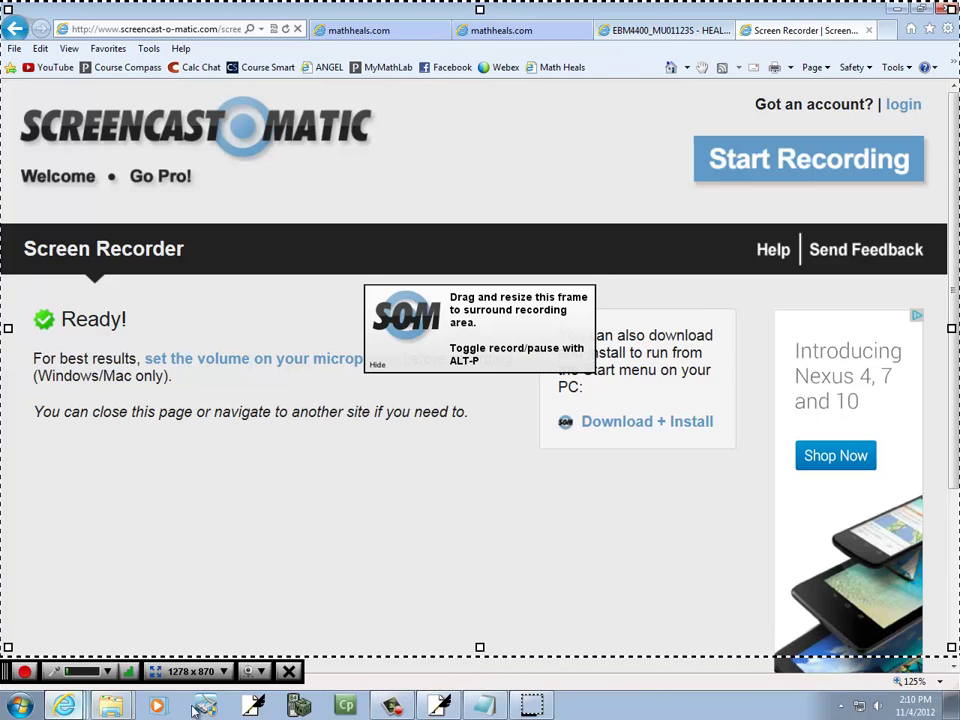
click(436, 706)
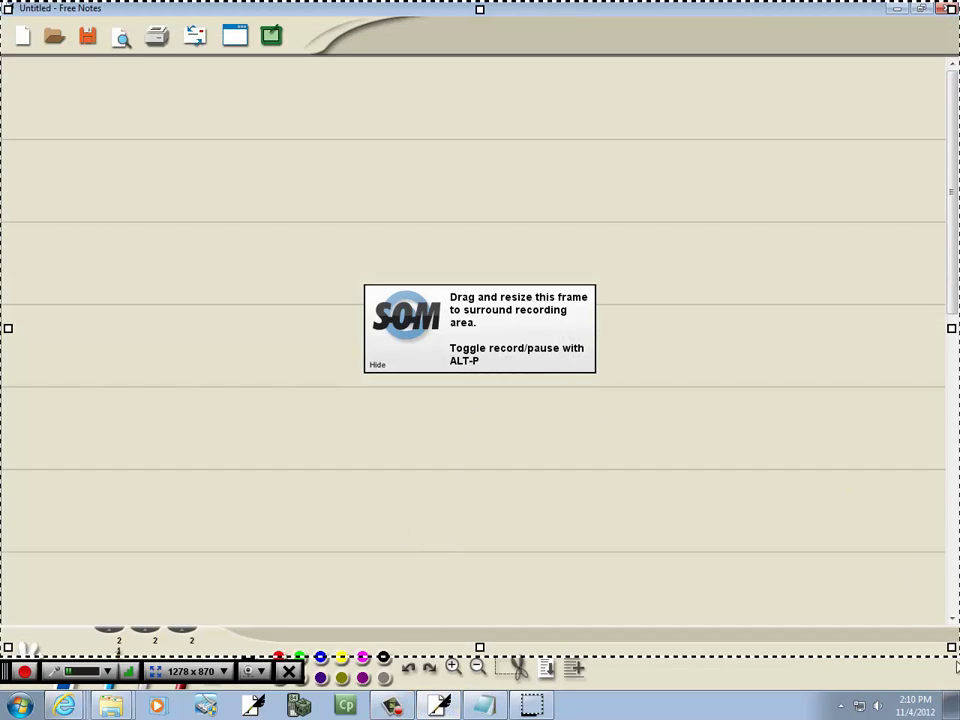
drag(480, 647, 480, 620)
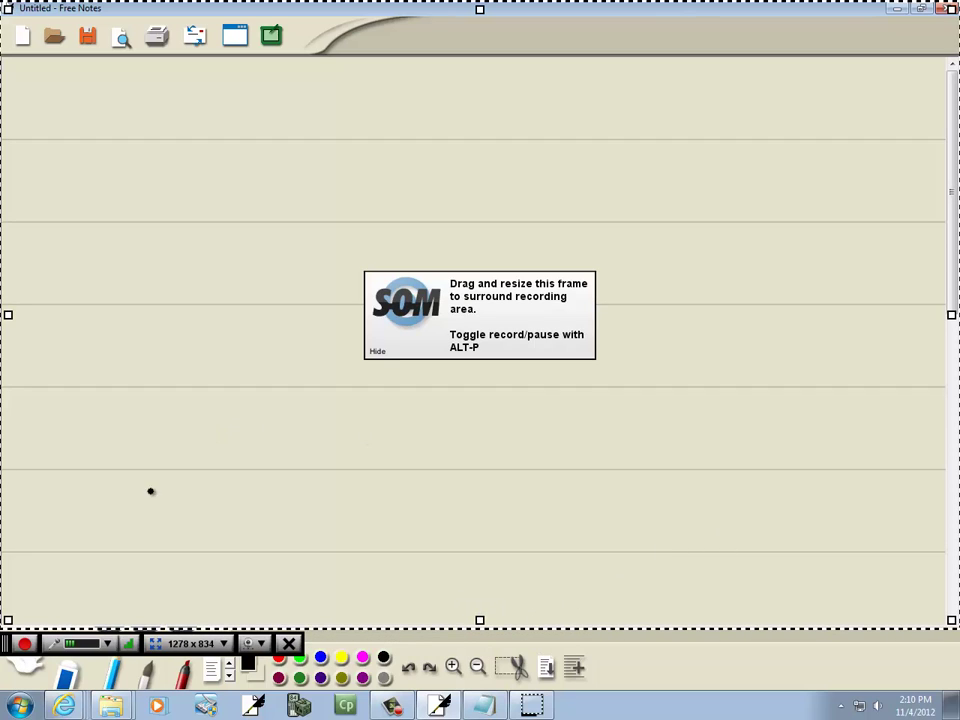
click(24, 644)
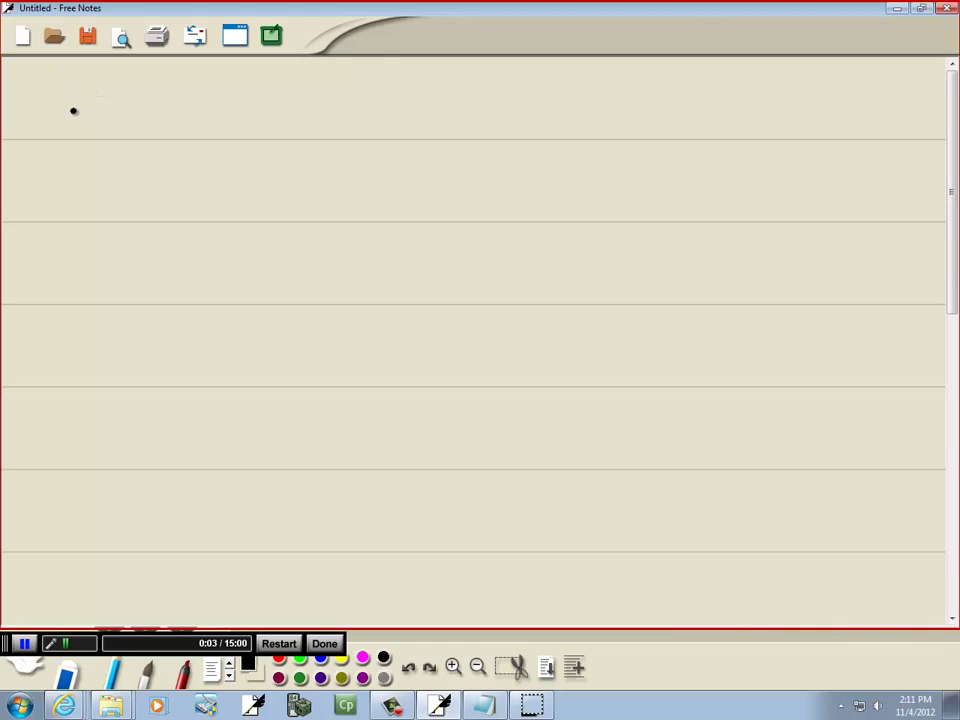
Step: Handwrite x²−49 on the first ruled line
drag(67, 119, 88, 88)
mouse_move(72, 92)
mouse_down()
mouse_move(87, 119)
mouse_move(101, 96)
mouse_move(142, 114)
mouse_up()
mouse_move(139, 100)
mouse_down()
mouse_move(139, 122)
mouse_move(163, 123)
mouse_up()
Step: Write (x)²−(7)² on line two and the factored form (x+7)(x−7) on line three
drag(57, 155, 54, 188)
mouse_move(86, 152)
mouse_down()
mouse_move(88, 187)
mouse_move(111, 158)
mouse_move(150, 191)
mouse_move(183, 190)
mouse_up()
drag(194, 146, 203, 158)
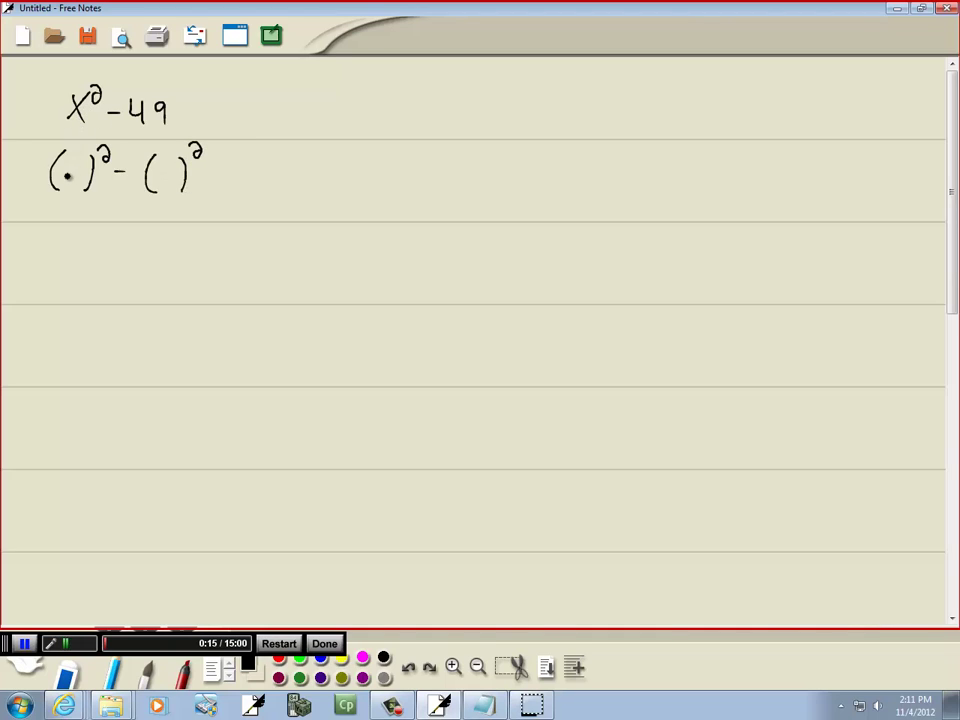
mouse_move(61, 158)
mouse_down()
mouse_move(81, 187)
mouse_move(60, 188)
mouse_up()
mouse_move(149, 156)
mouse_down()
mouse_move(163, 156)
mouse_move(155, 188)
mouse_up()
mouse_move(61, 215)
mouse_down()
mouse_move(97, 233)
mouse_move(111, 224)
mouse_move(127, 242)
mouse_move(129, 213)
mouse_move(146, 243)
mouse_up()
drag(162, 232, 203, 245)
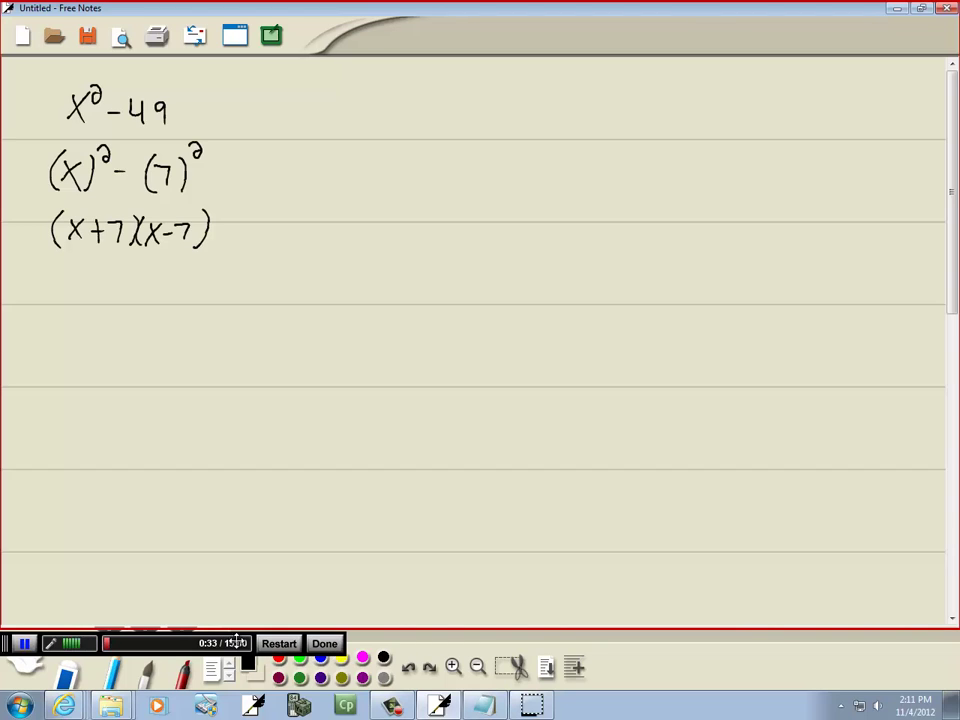
Step: Stop the recording, choose YouTube publishing, and title the video 'Diff of Two Squares Example'
click(326, 644)
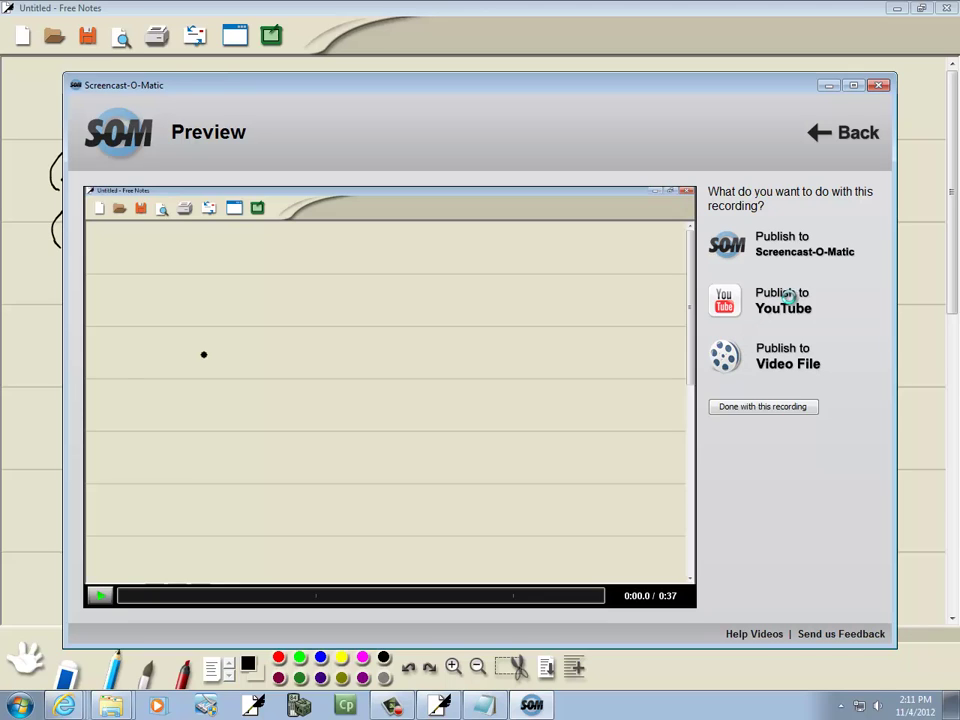
click(791, 303)
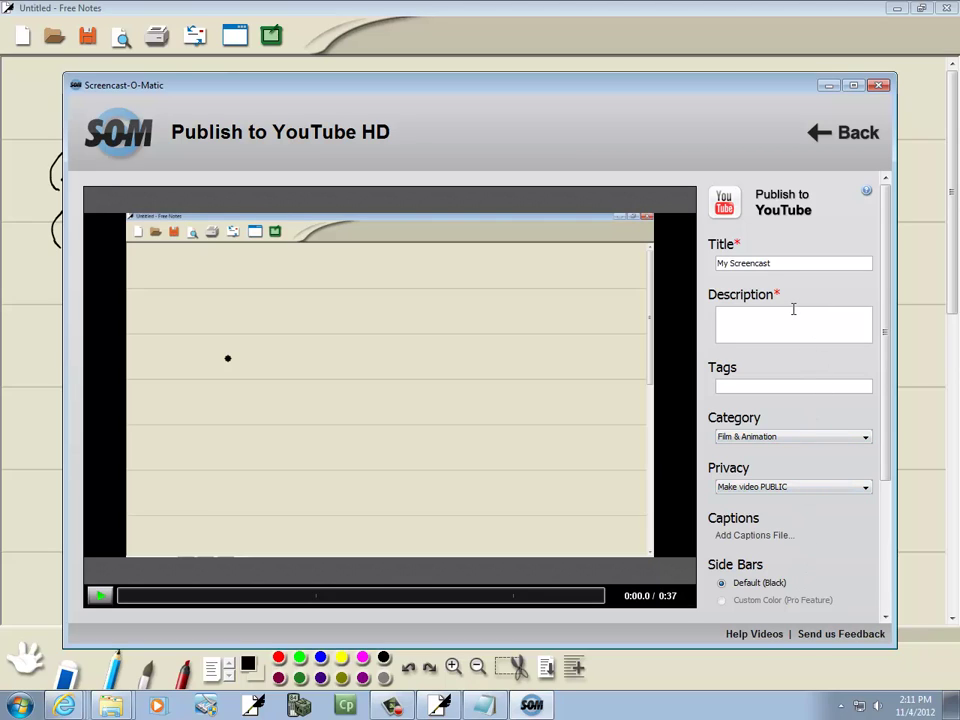
key(BackSpace)
key(BackSpace)
key(BackSpace)
key(BackSpace)
key(BackSpace)
key(BackSpace)
key(BackSpace)
key(BackSpace)
key(BackSpace)
key(BackSpace)
key(BackSpace)
key(BackSpace)
text(ample)
Step: Add description and tag 'example', set category to Education, and bring account settings into view
click(793, 309)
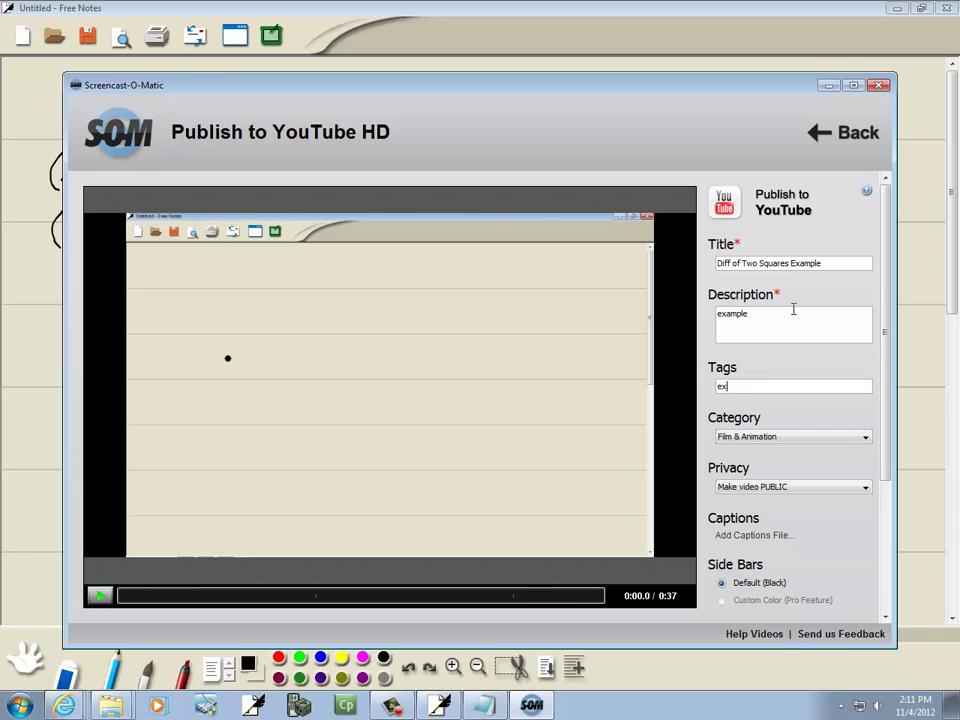
key(Tab)
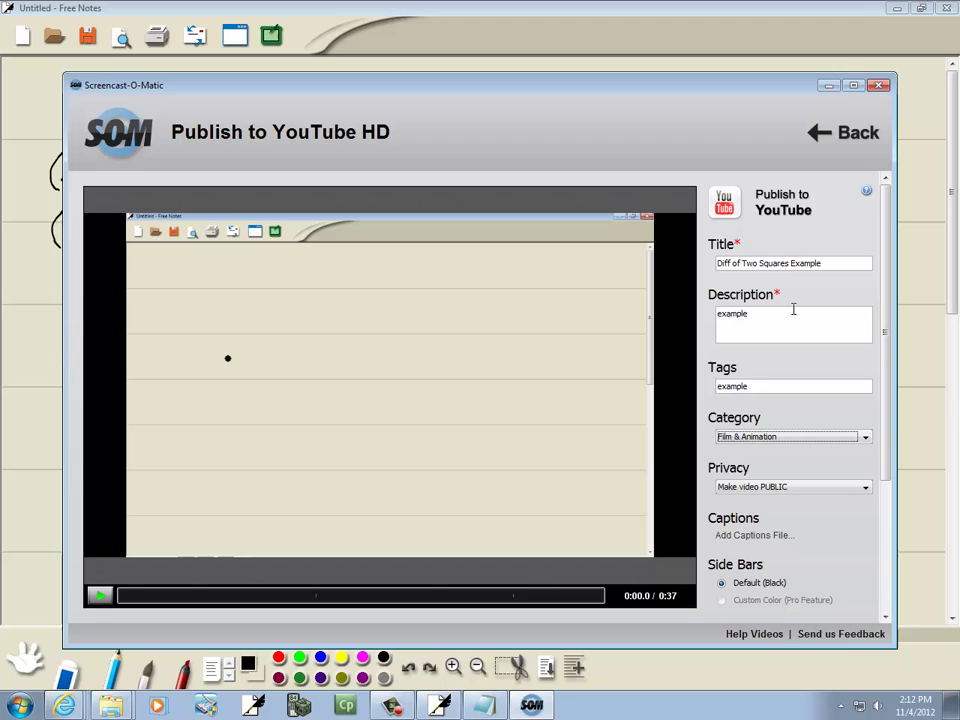
click(786, 439)
scroll(866, 513, down, 3)
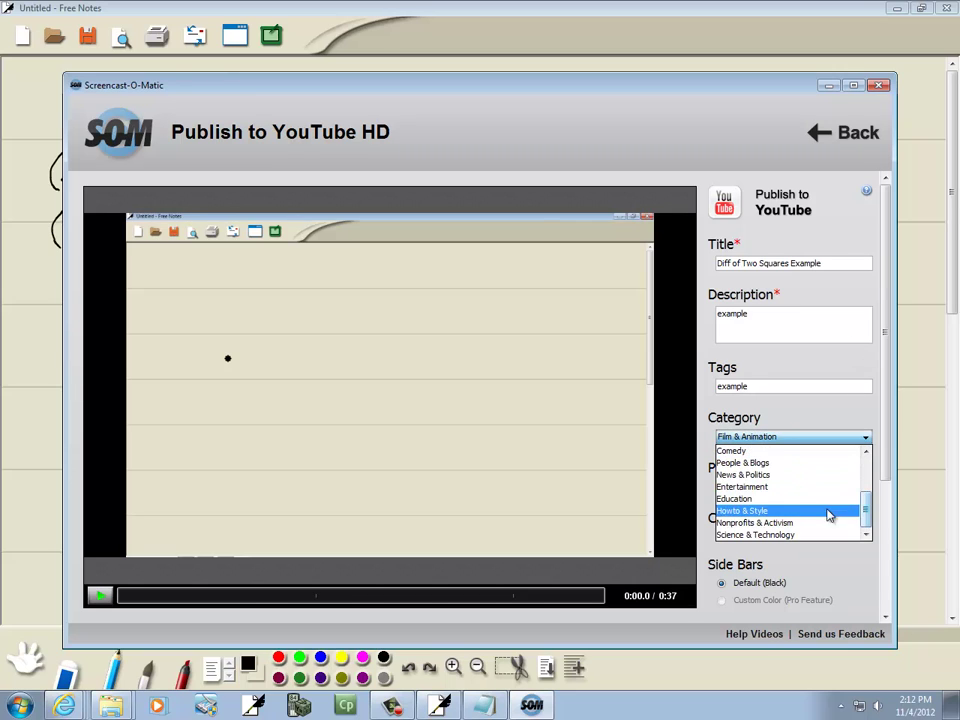
click(786, 503)
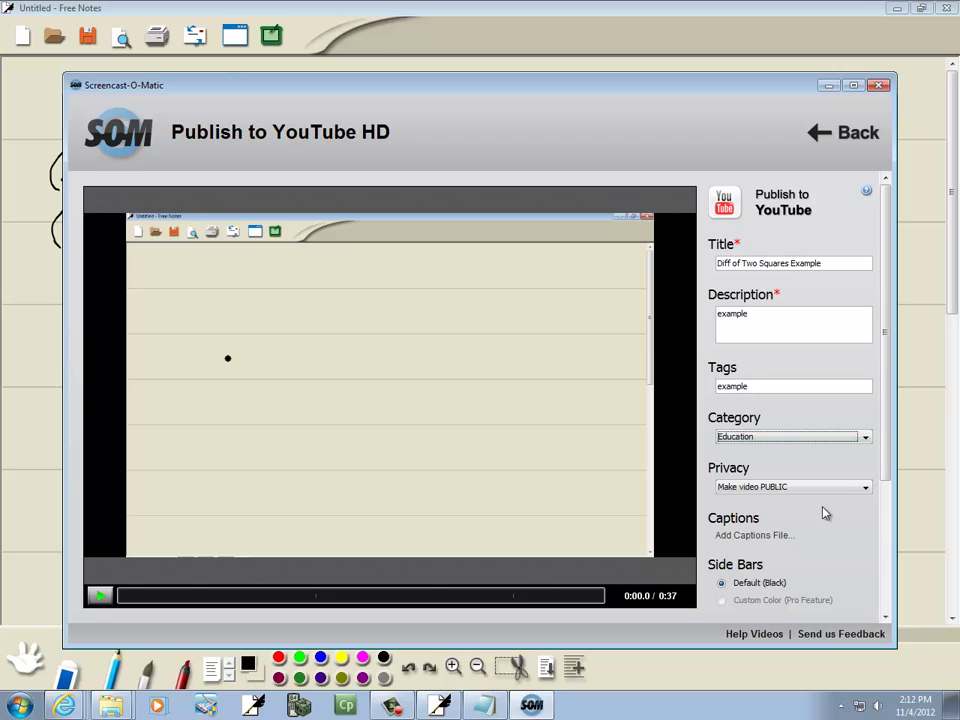
click(886, 536)
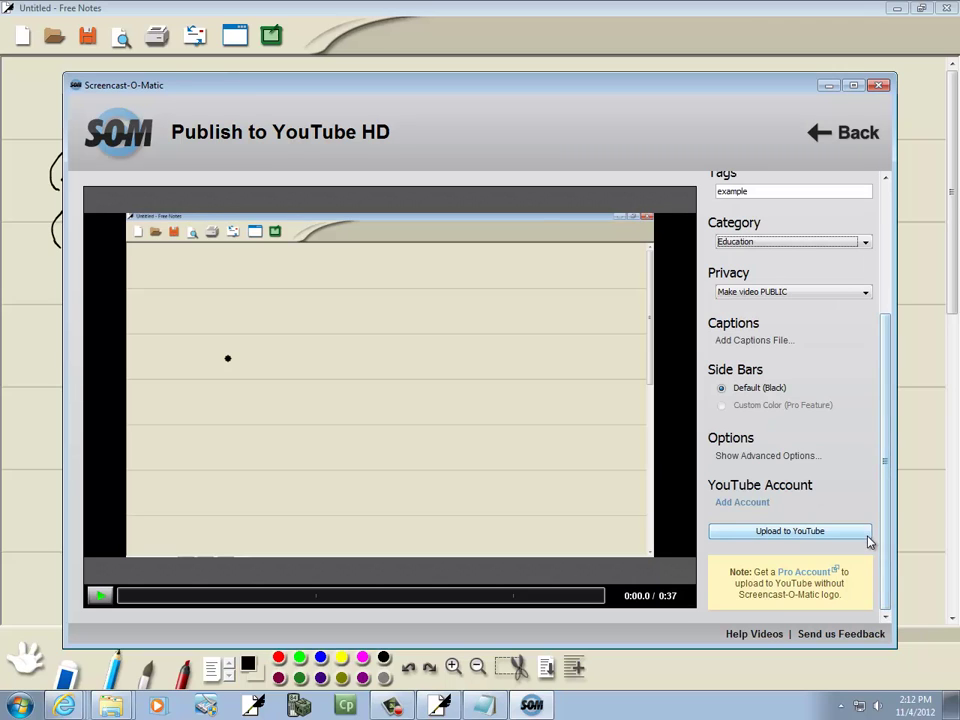
Step: Link a YouTube account by granting Google access through the browser and confirming
click(755, 505)
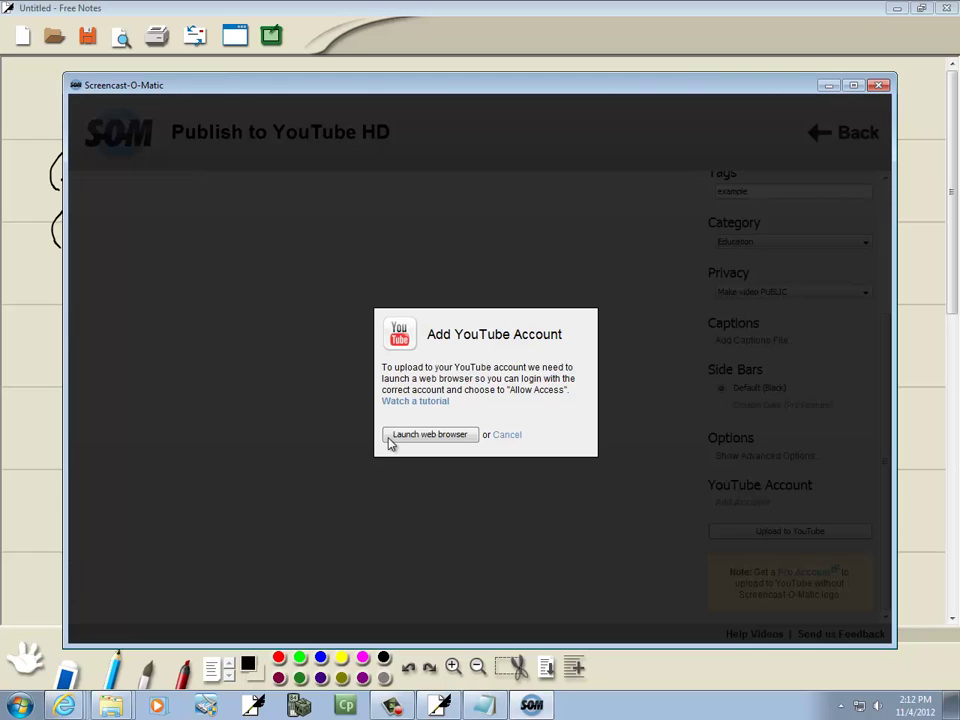
click(437, 437)
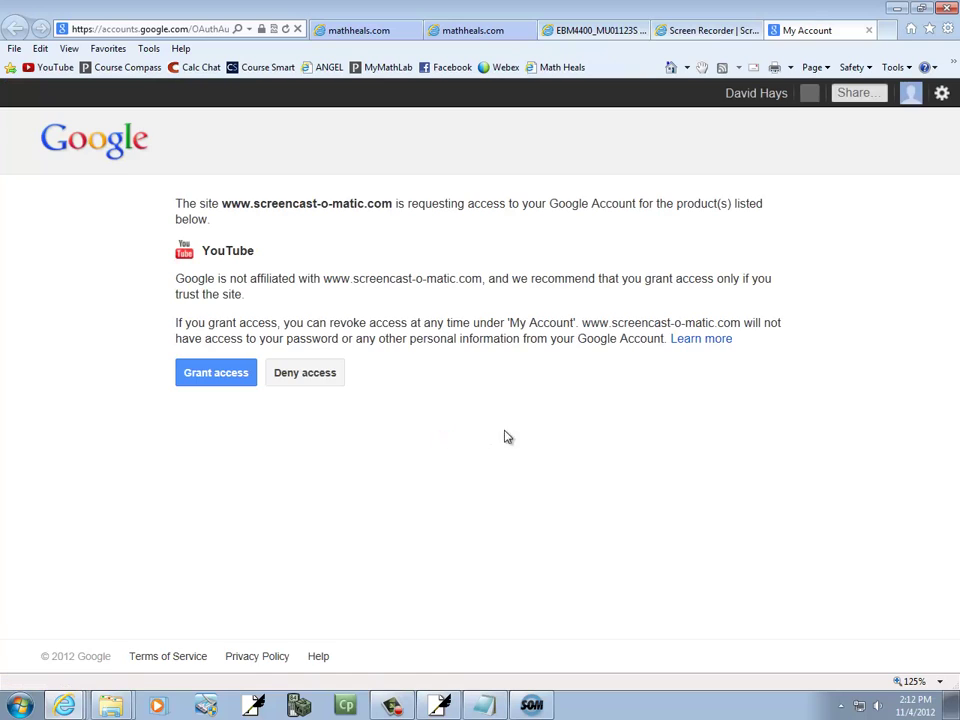
click(216, 373)
click(215, 381)
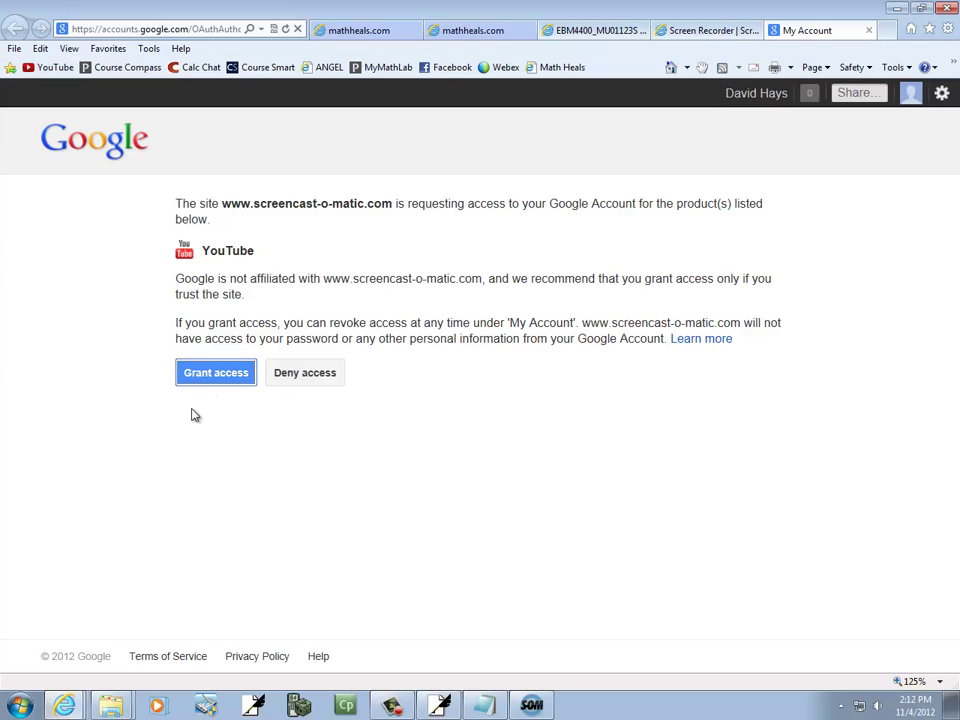
click(204, 373)
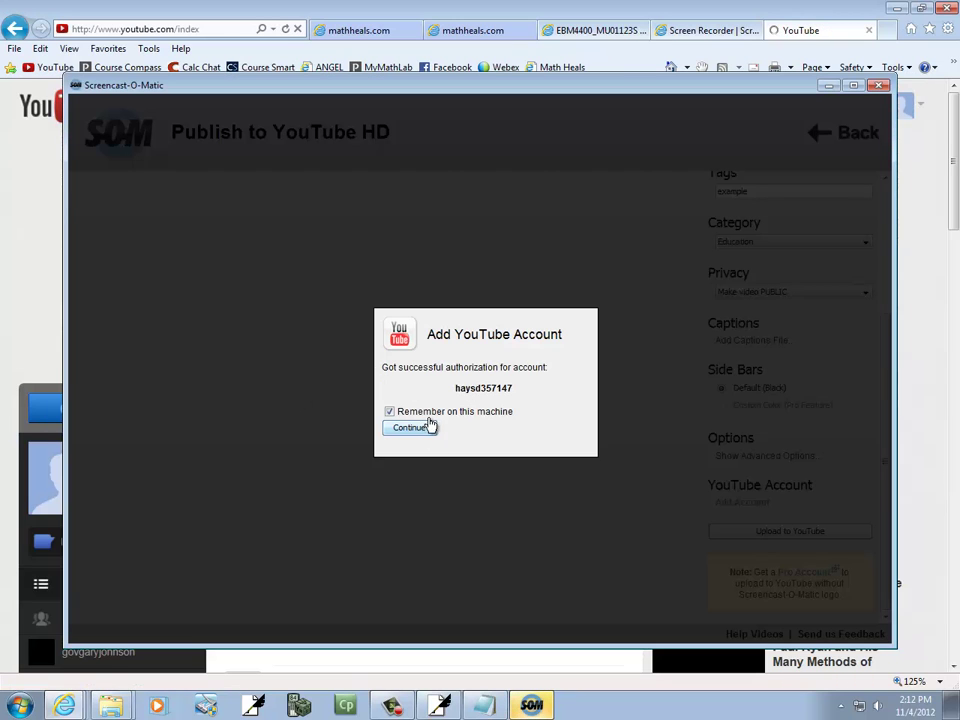
click(410, 430)
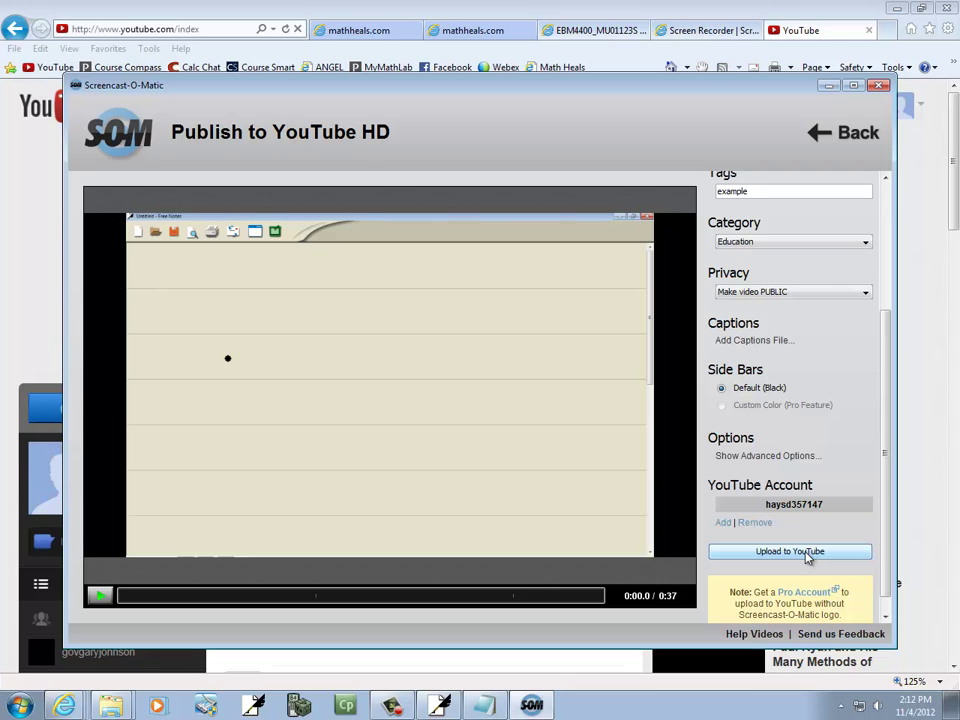
Step: Upload 'Diff of Two Squares Example' to YouTube and open its watch page
click(808, 555)
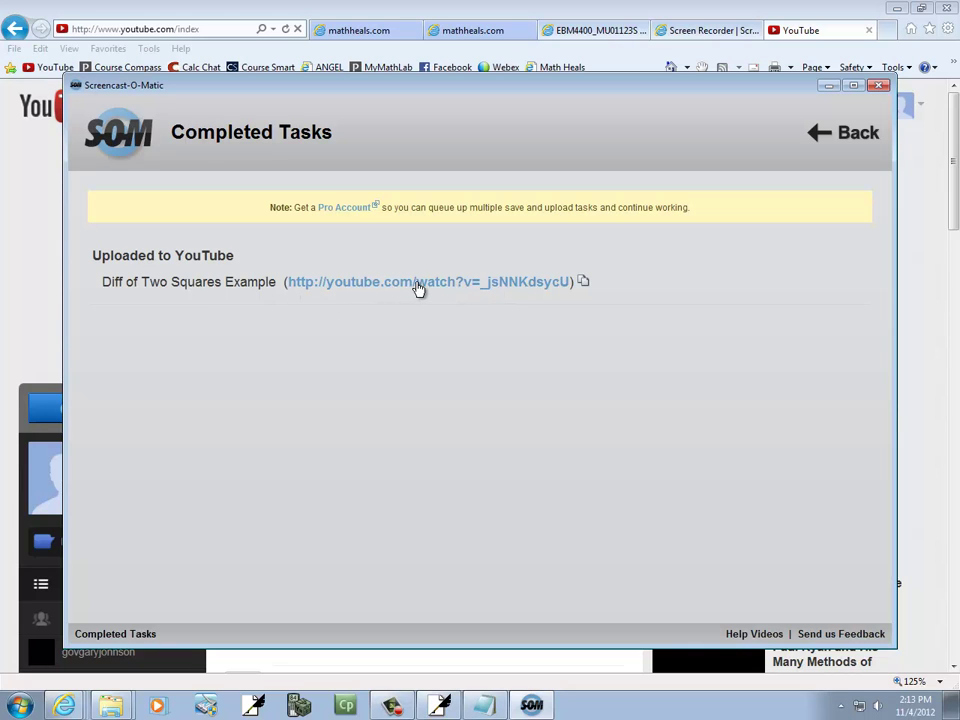
click(418, 283)
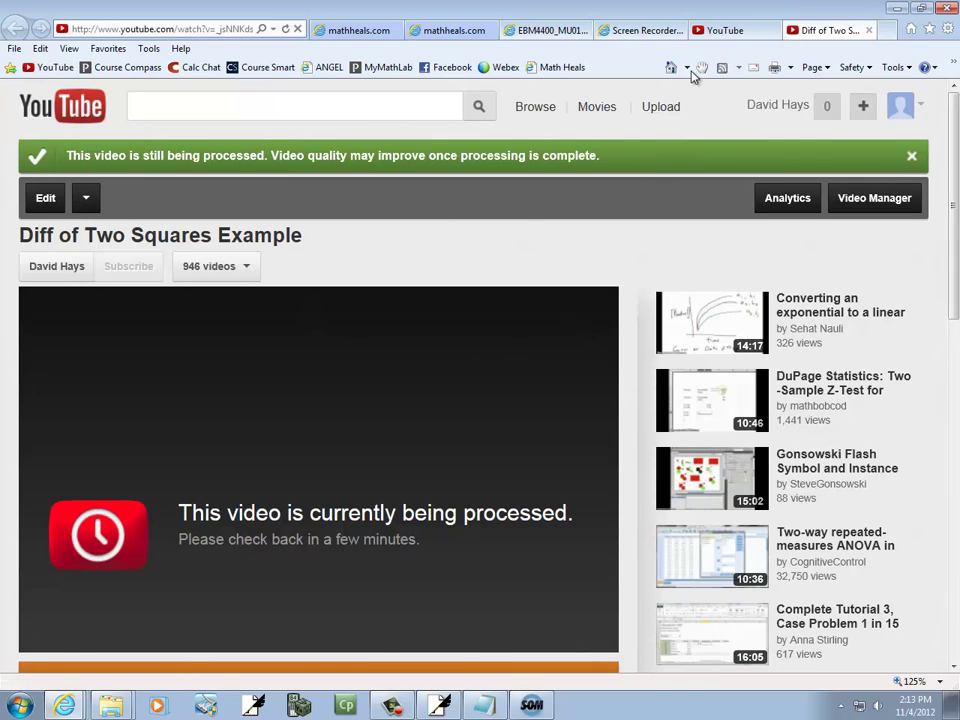
click(141, 30)
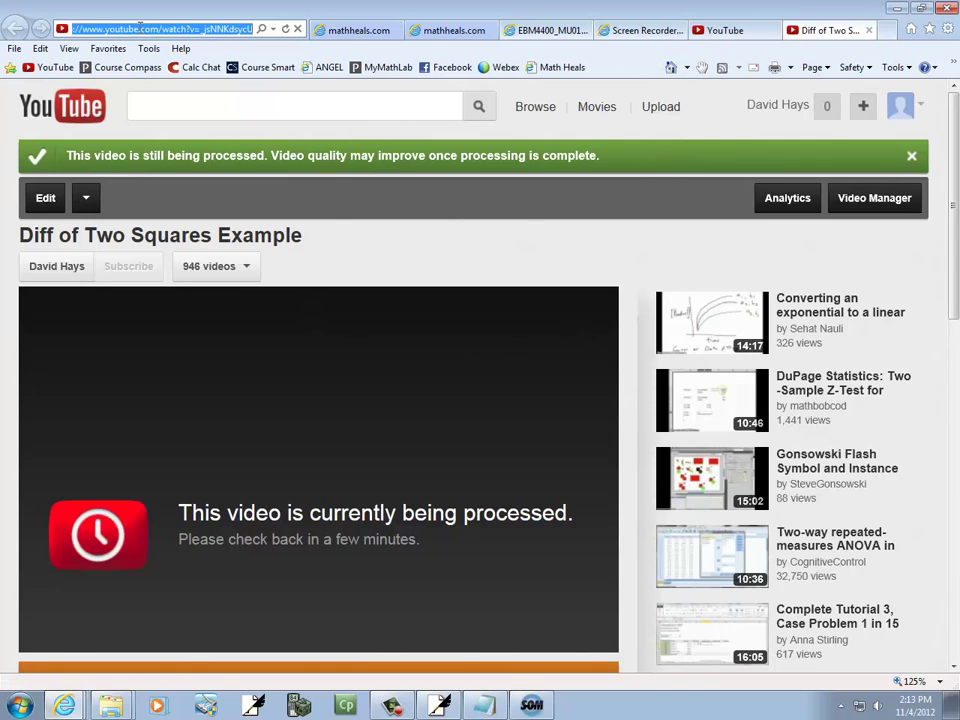
right_click(141, 30)
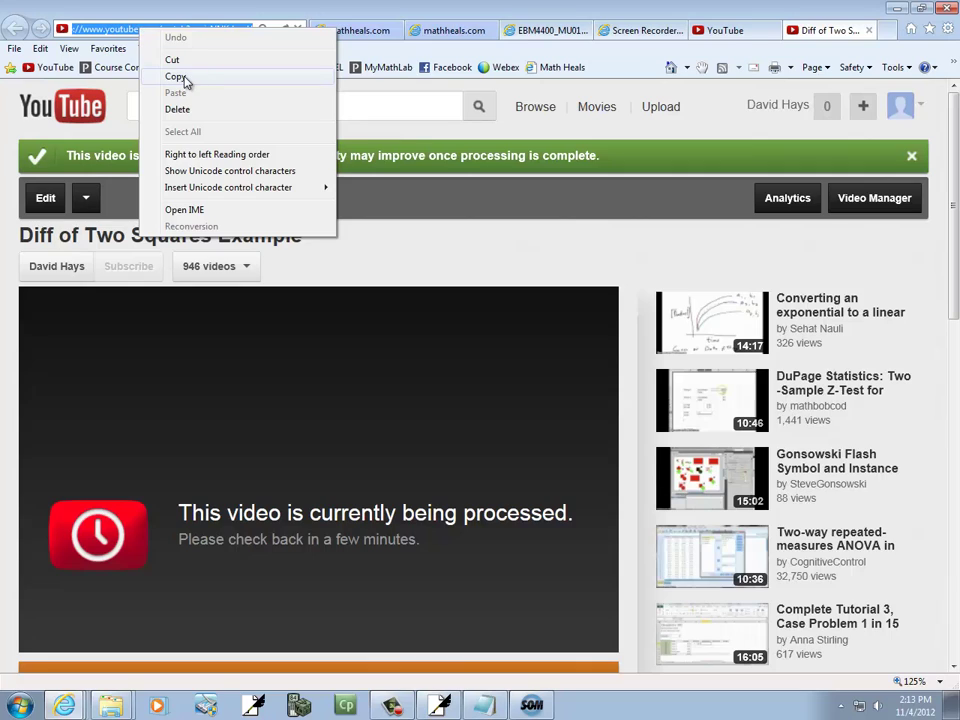
click(512, 12)
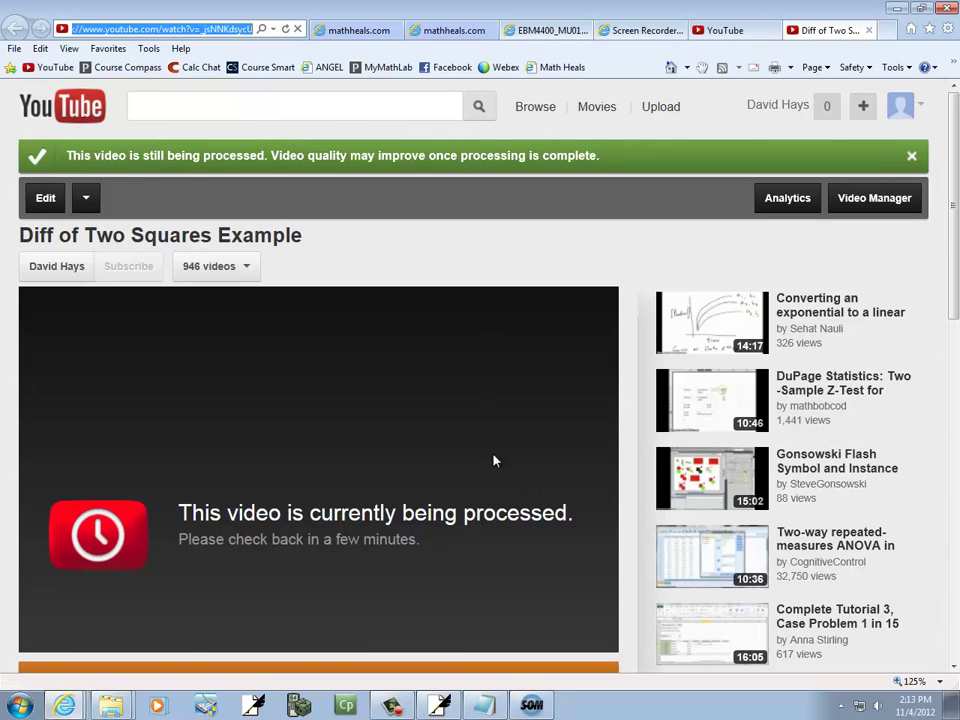
Step: Return to publishing choices and save the recording as a full-size Quicktime (MP4) video file
click(532, 708)
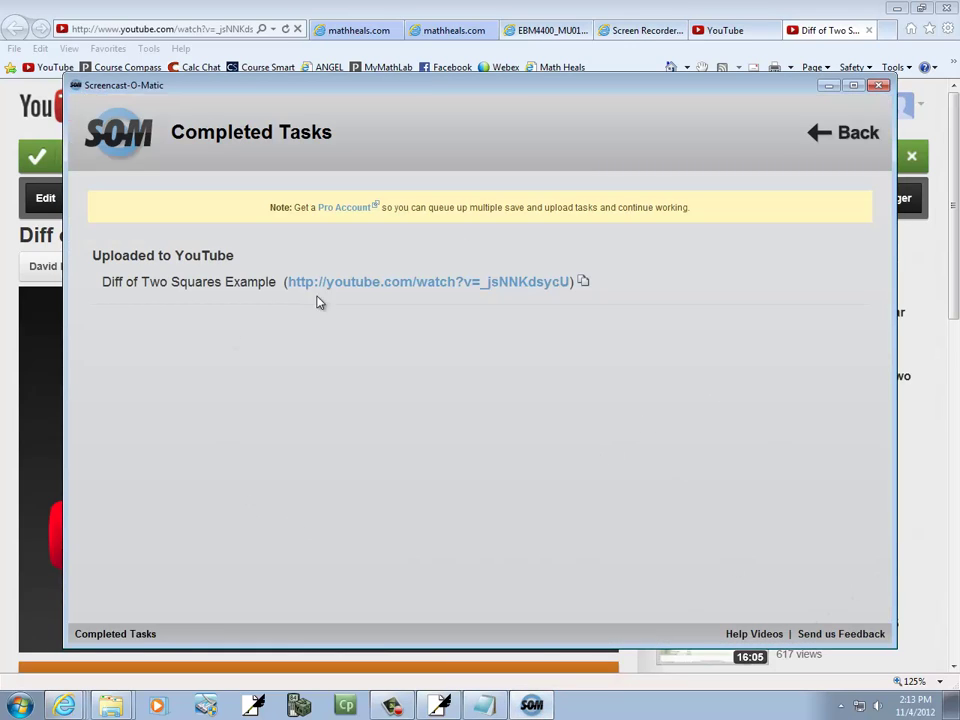
click(845, 135)
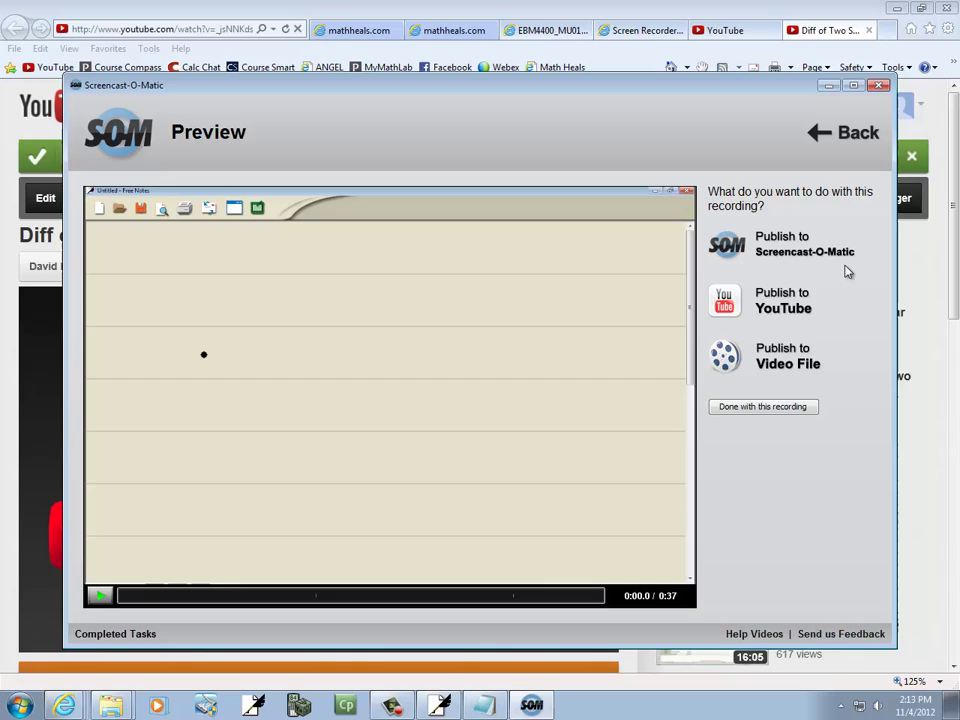
click(791, 362)
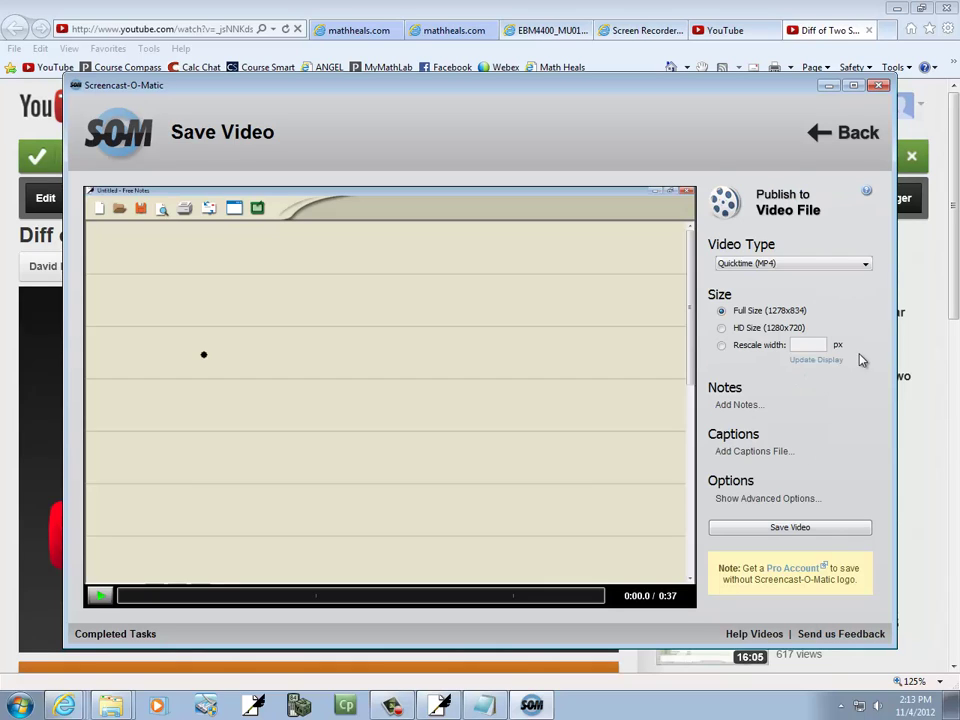
click(813, 264)
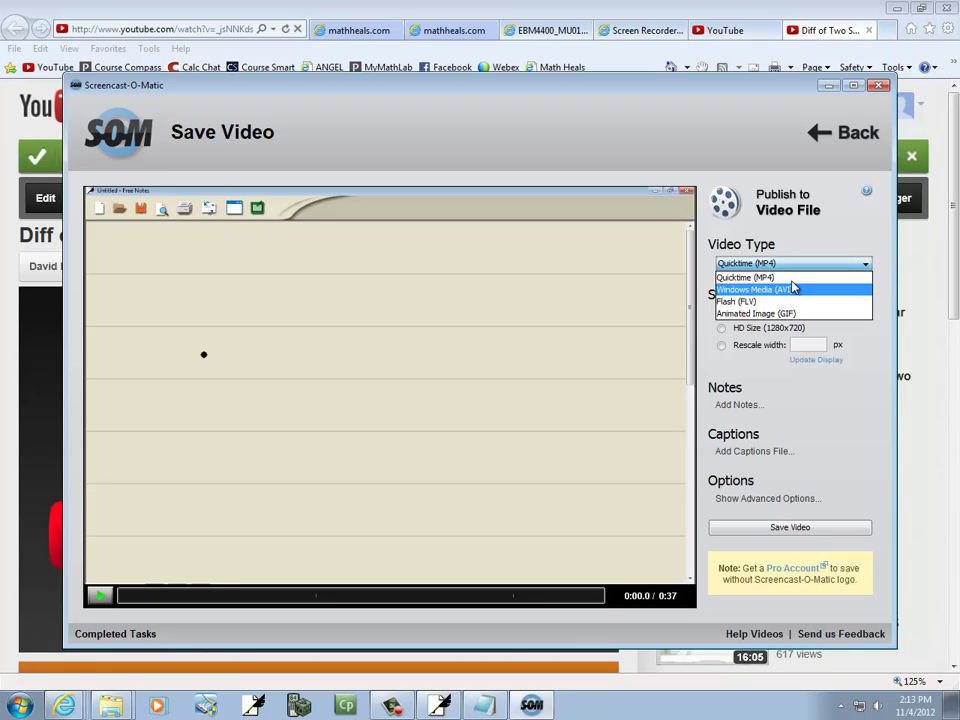
click(822, 242)
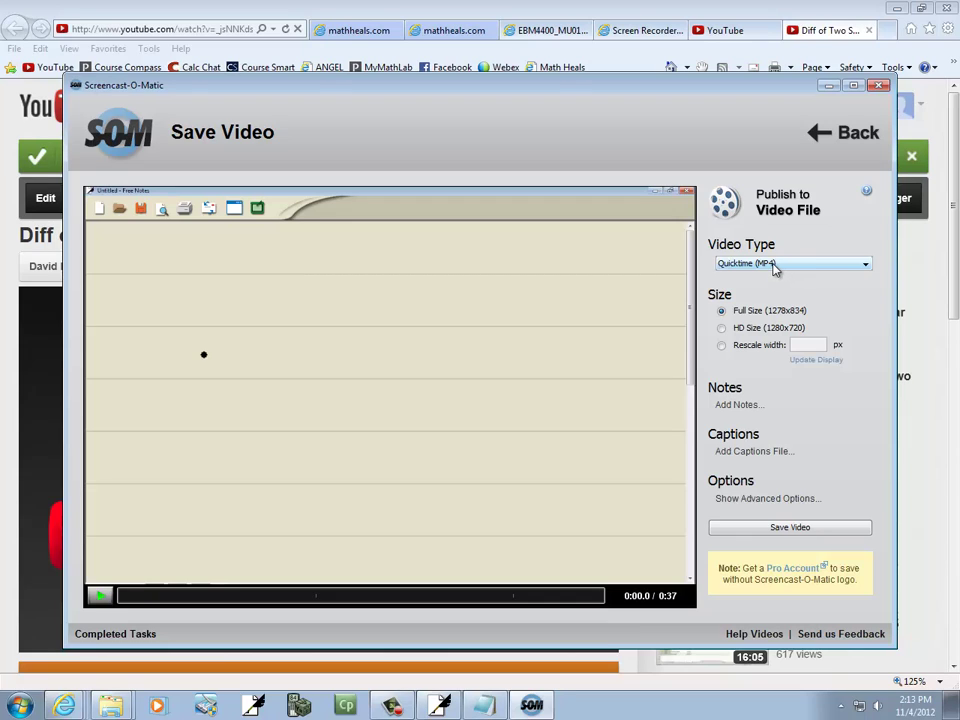
click(773, 263)
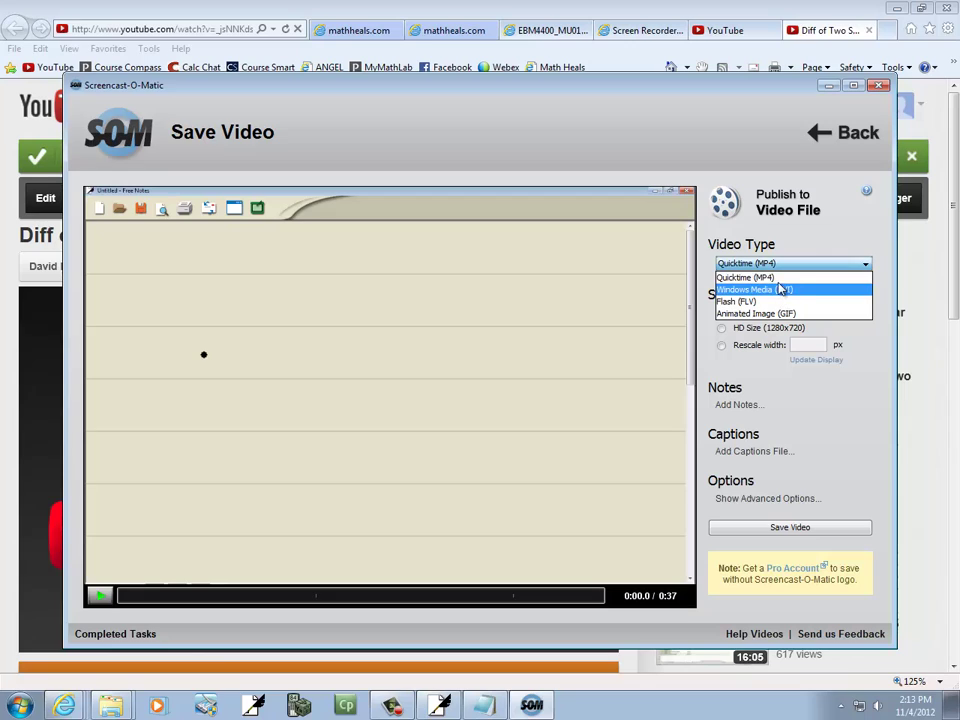
key(Up)
click(828, 240)
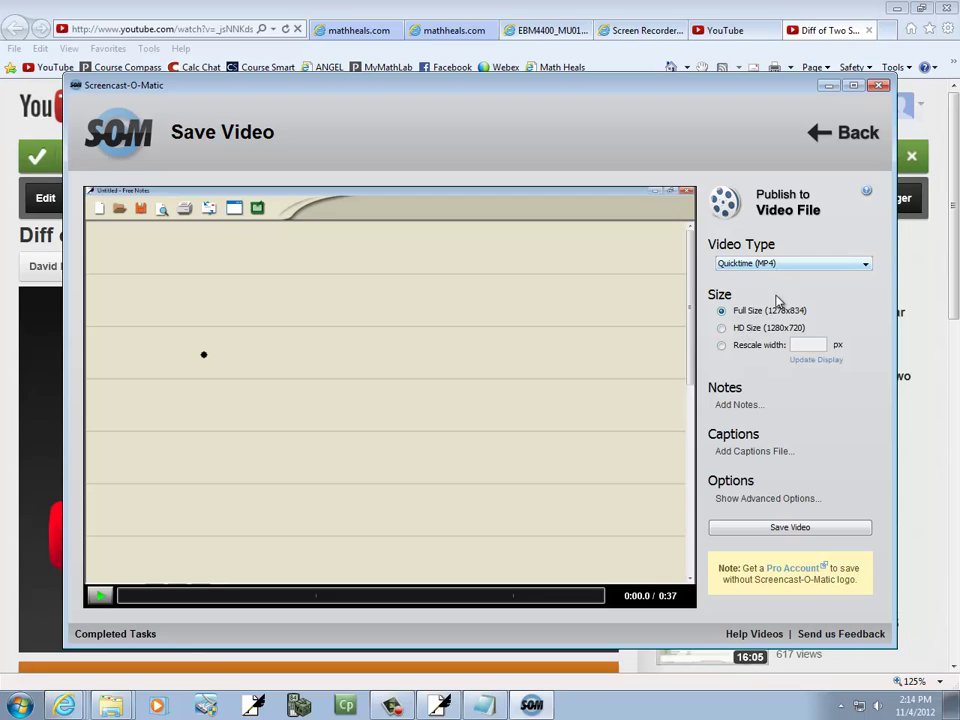
click(791, 528)
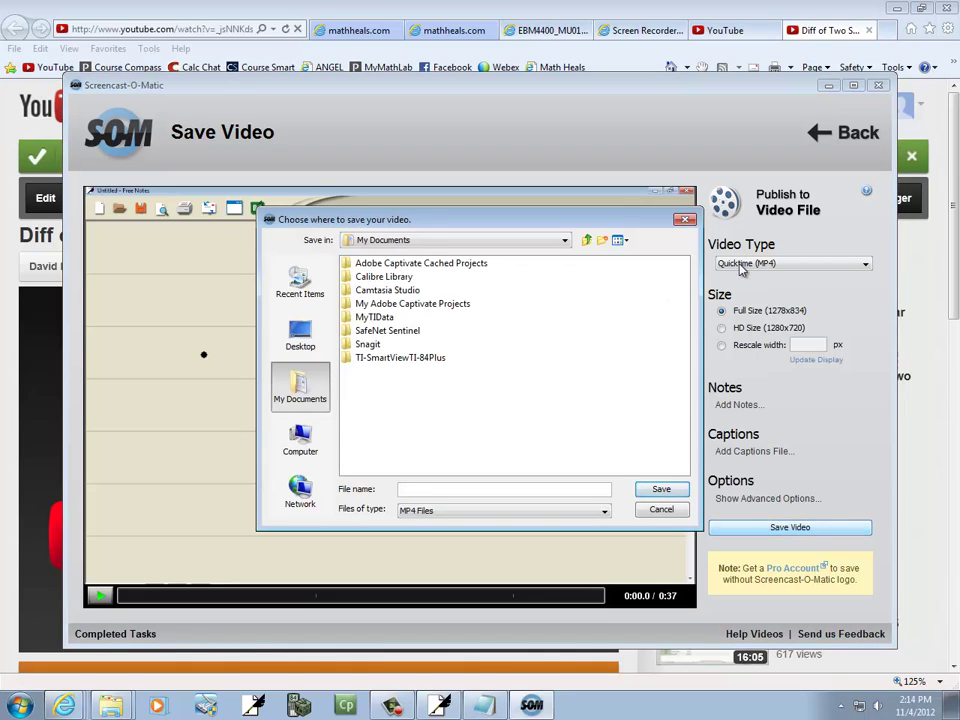
Step: Save the recording as example.mp4 in the C:\Temp\delme folder
click(303, 440)
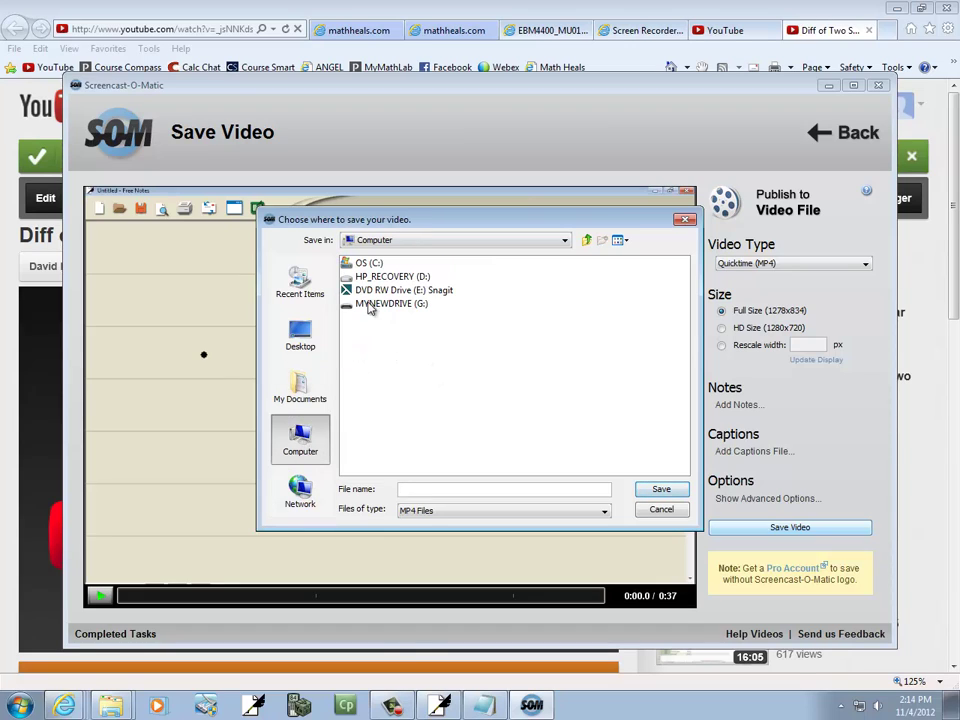
double_click(372, 262)
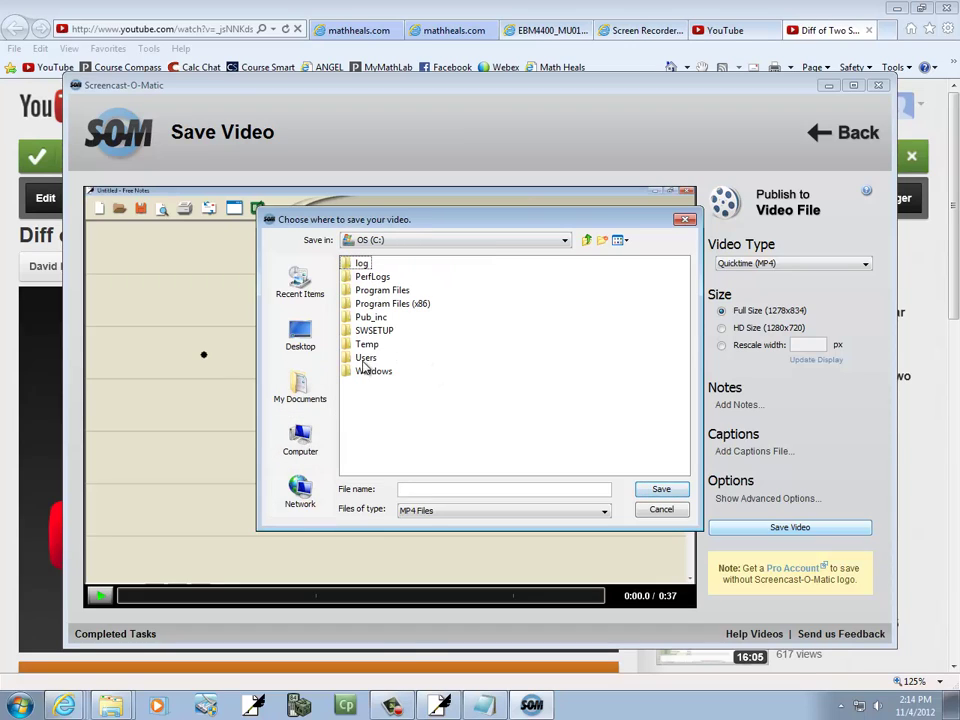
double_click(365, 346)
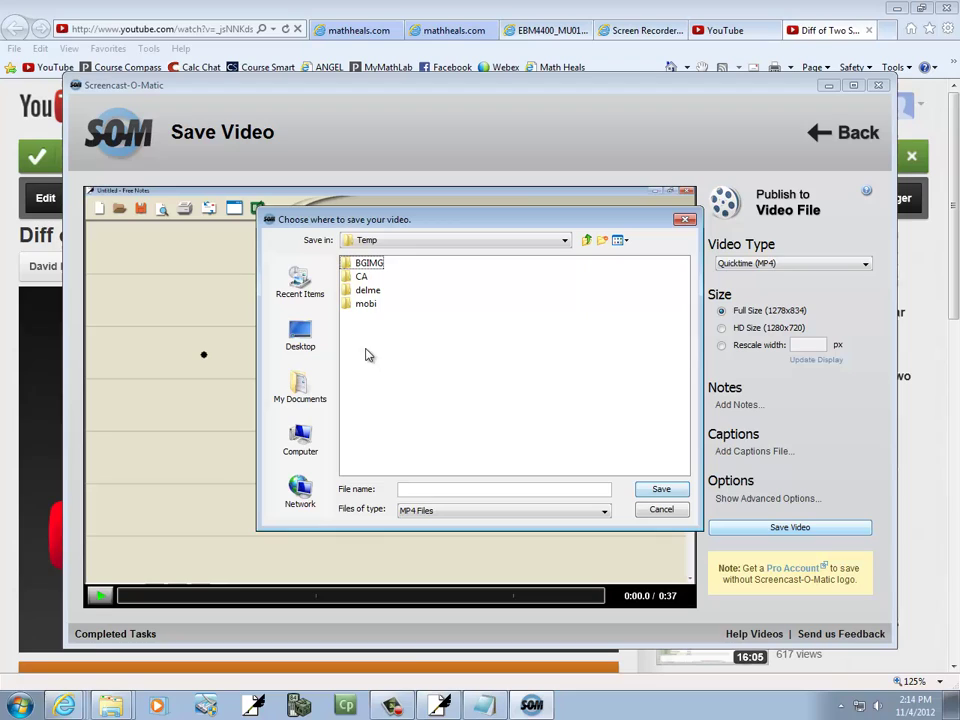
double_click(367, 289)
click(430, 489)
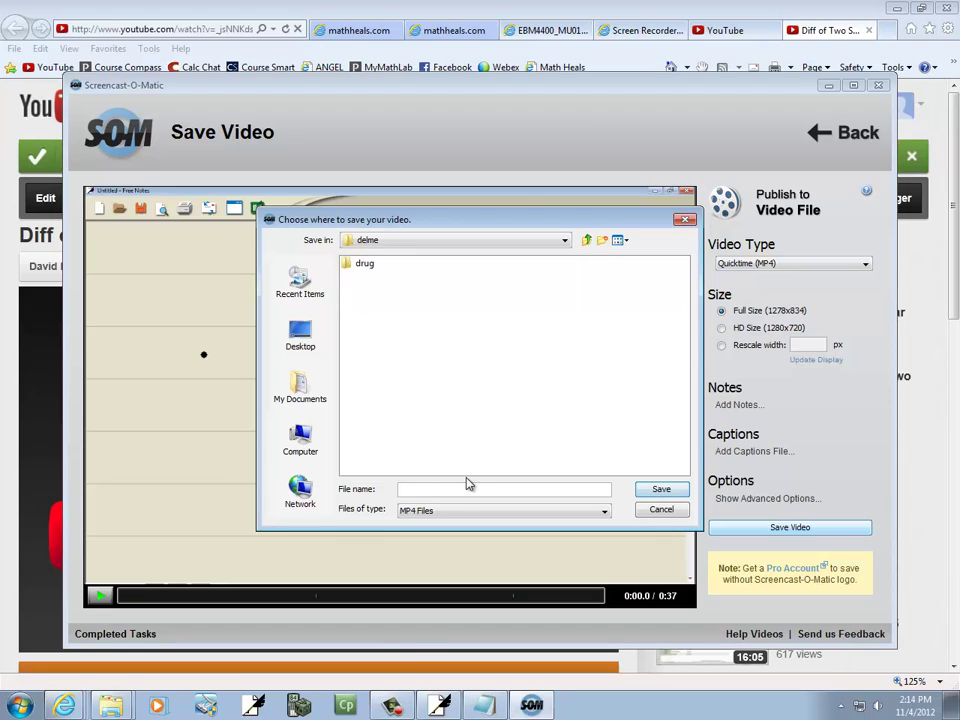
text(example.mp4)
click(656, 490)
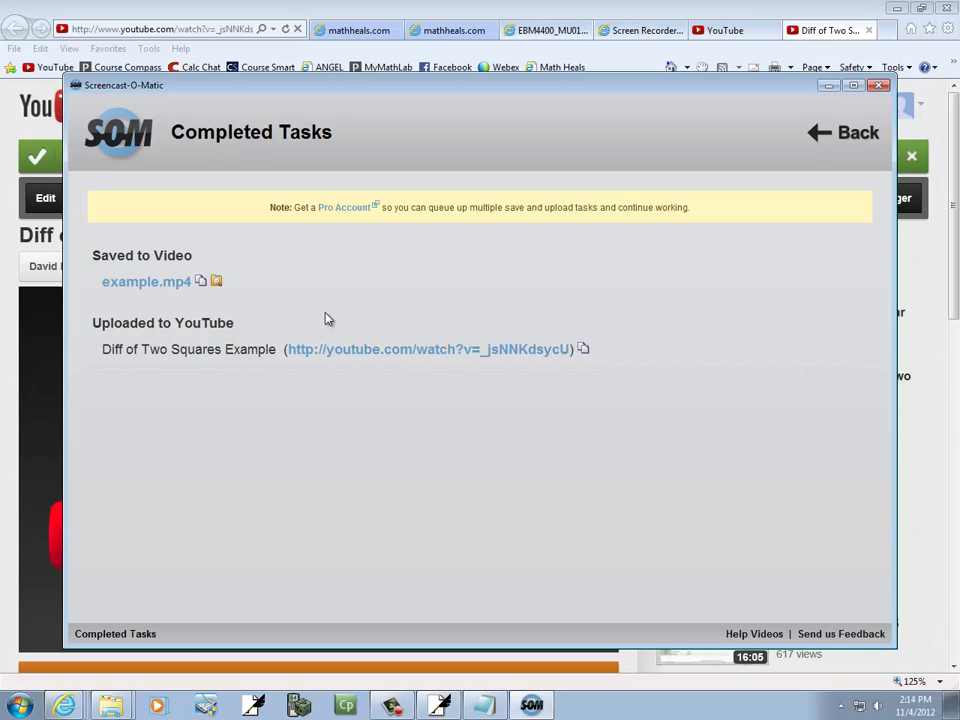
Step: Mark the recording done, confirm deleting its working files, and close the recorder
click(866, 135)
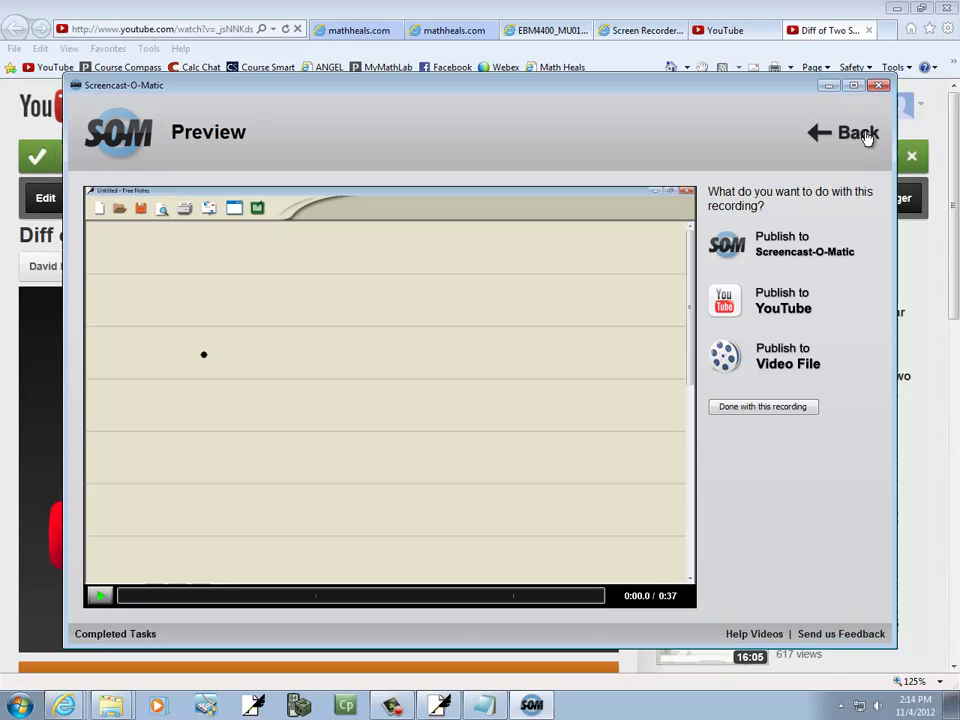
click(779, 410)
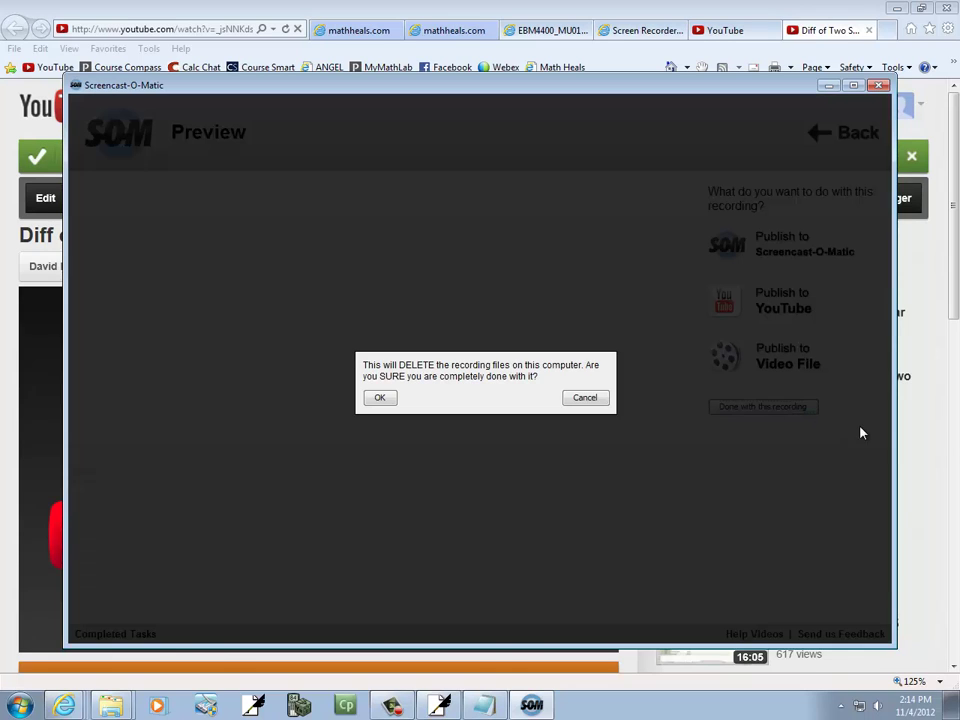
click(381, 398)
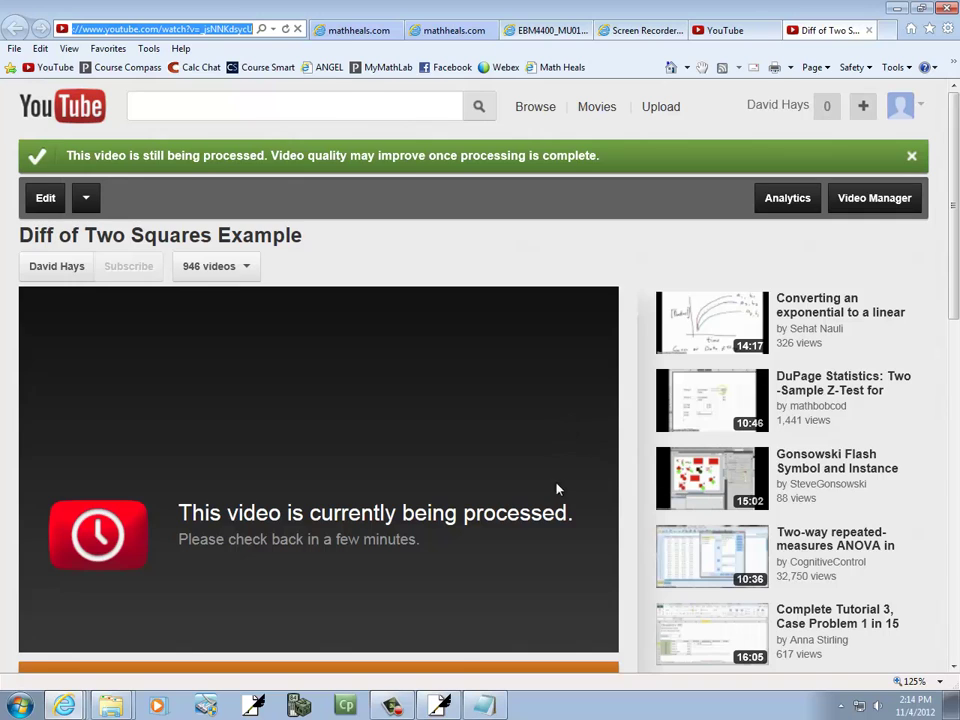
Step: Play back the example MP4 from the delme folder, pause it, and close the player
mouse_move(115, 707)
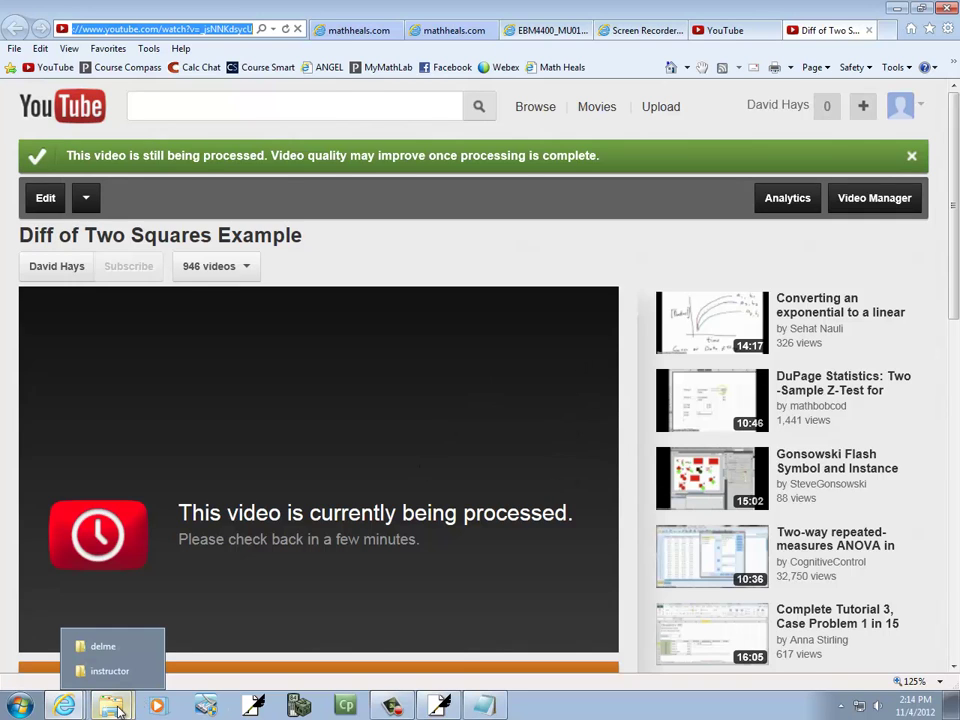
click(108, 643)
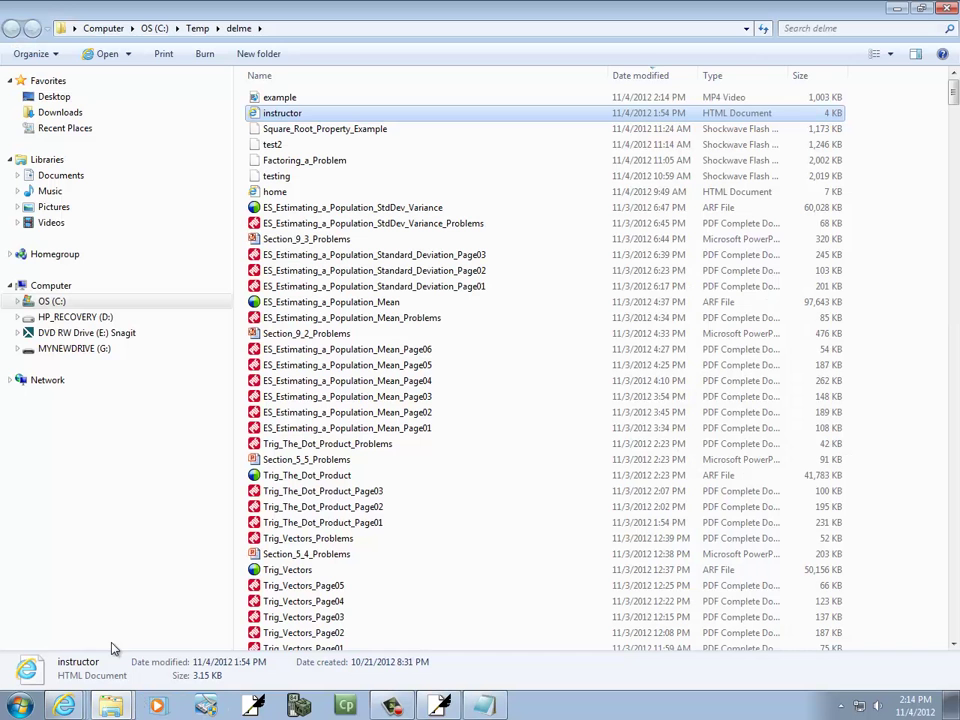
click(293, 98)
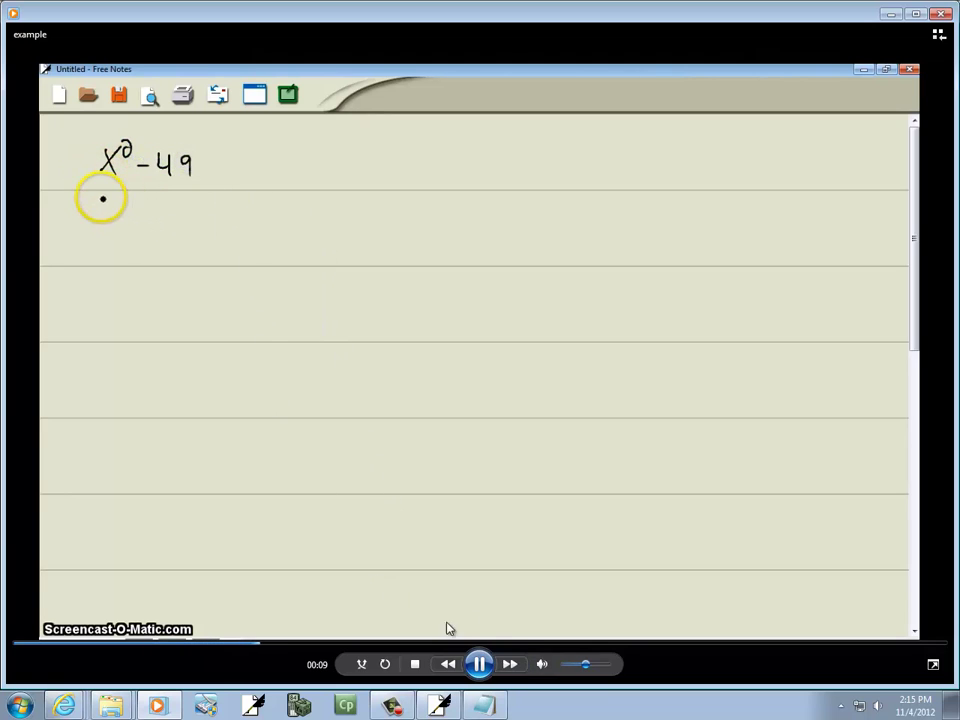
click(479, 664)
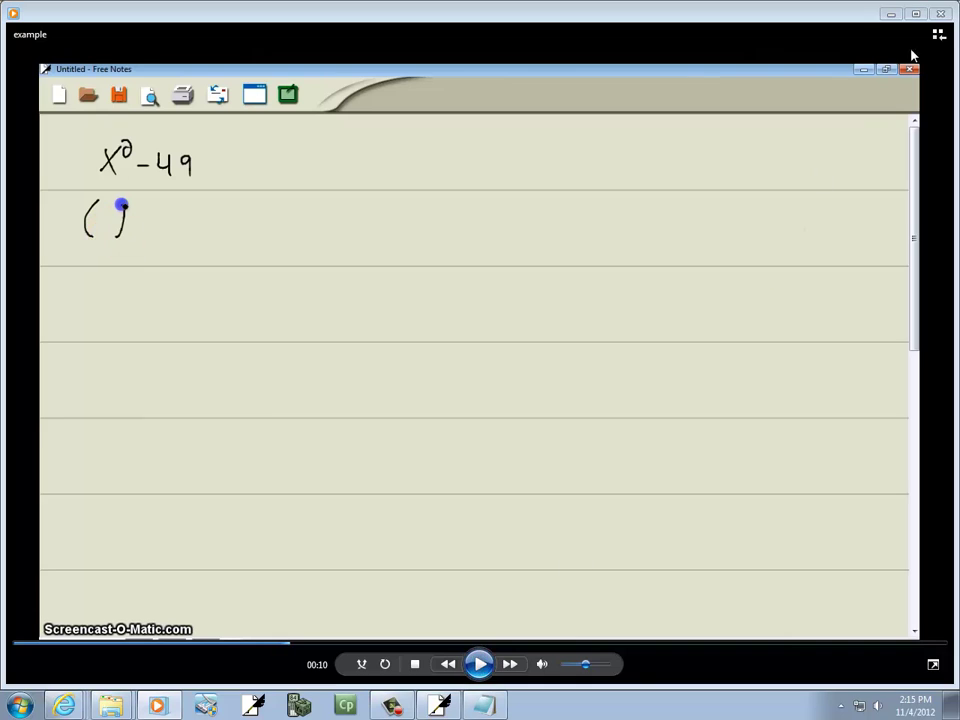
click(941, 13)
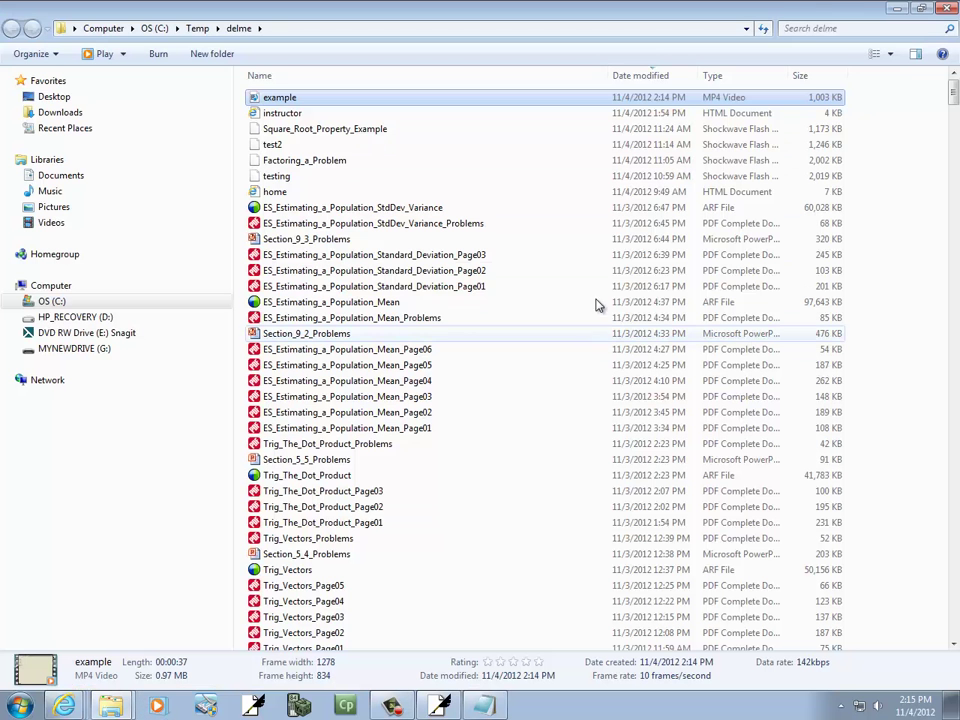